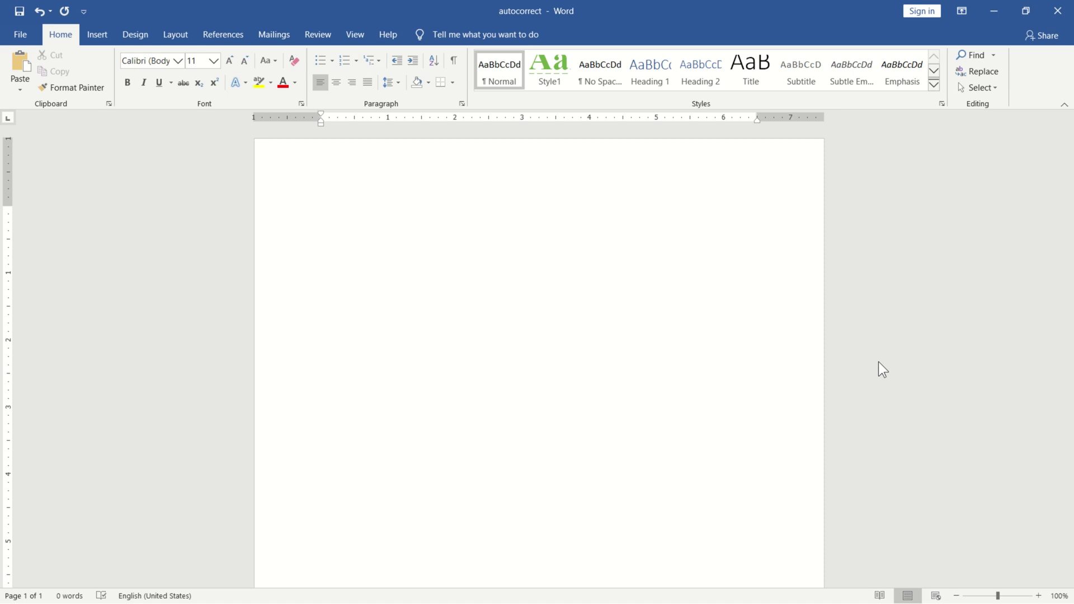
# Step: Write the line "Hello world. Welcome ,today is Sunday January", accepting the AutoComplete suggestions for Sunday and January
pyautogui.write('hello world . welcome')
pyautogui.write(',today ')
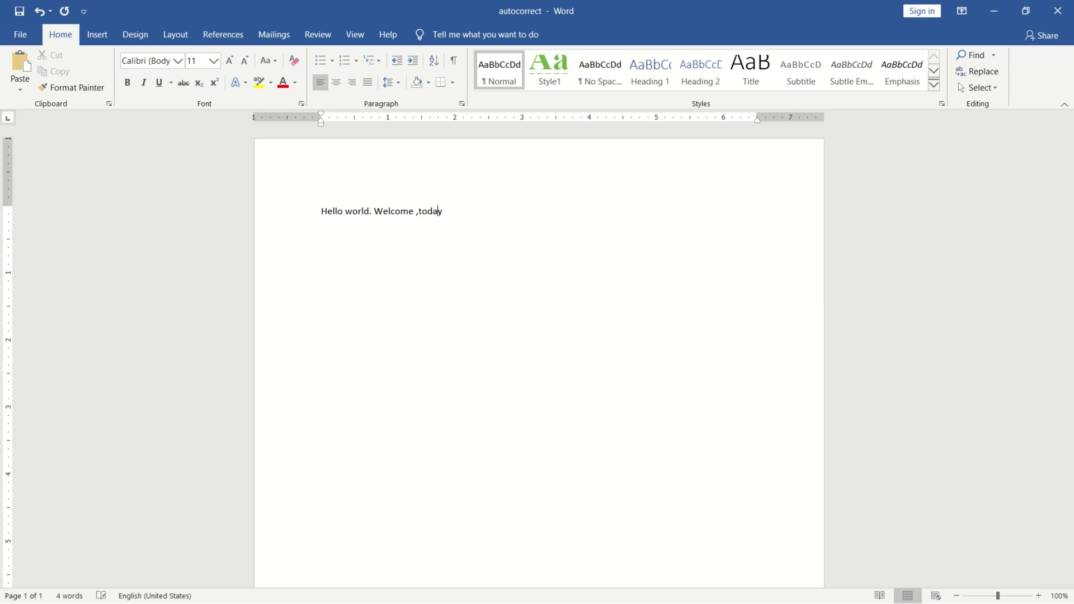
pyautogui.write('is sund')
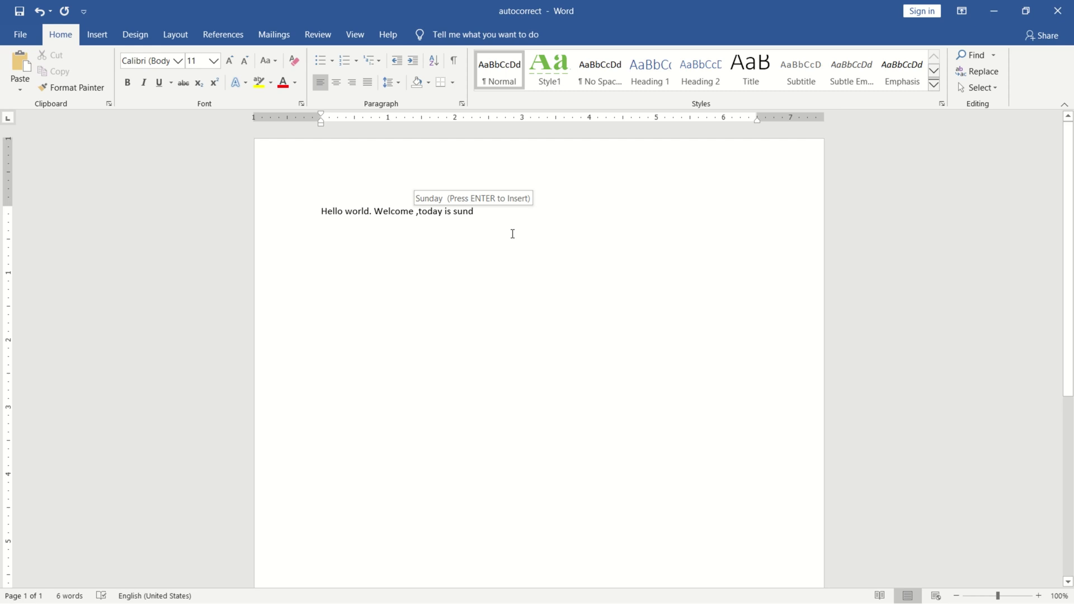
pyautogui.press('Return')
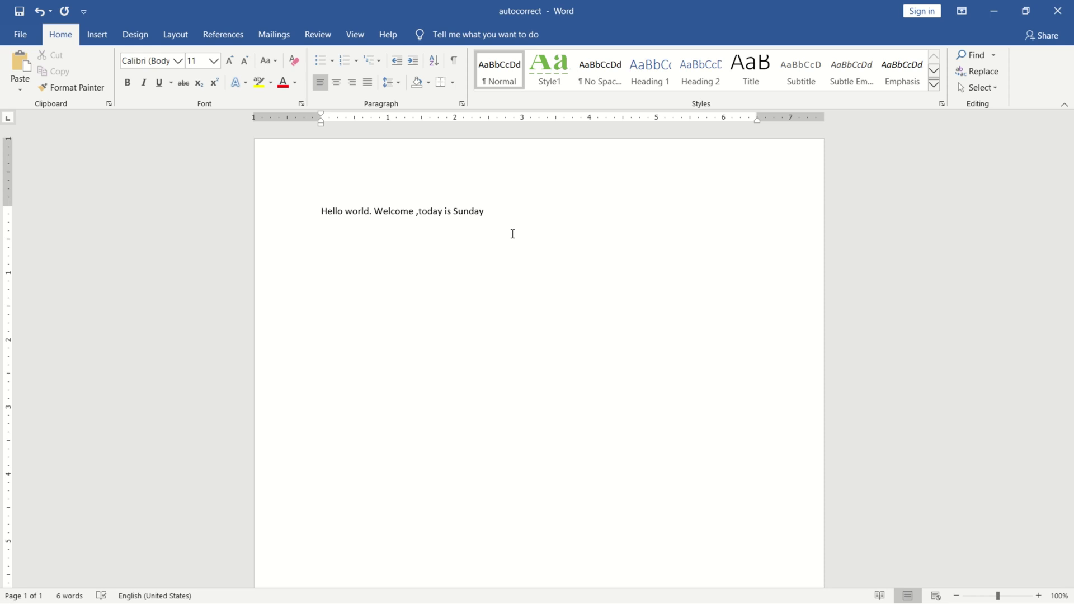
pyautogui.write('janua')
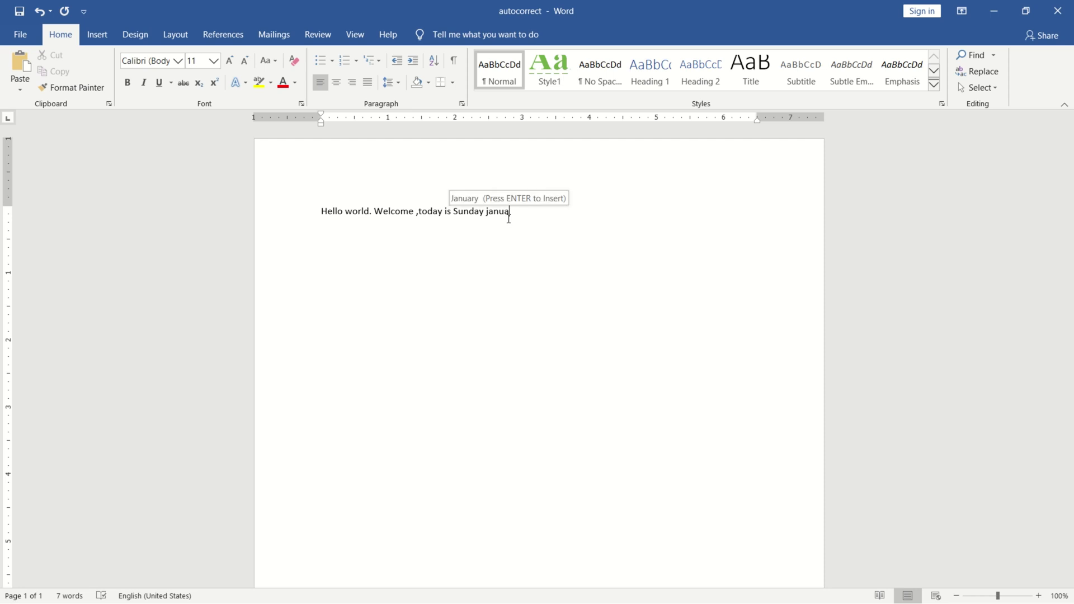
pyautogui.press('Return')
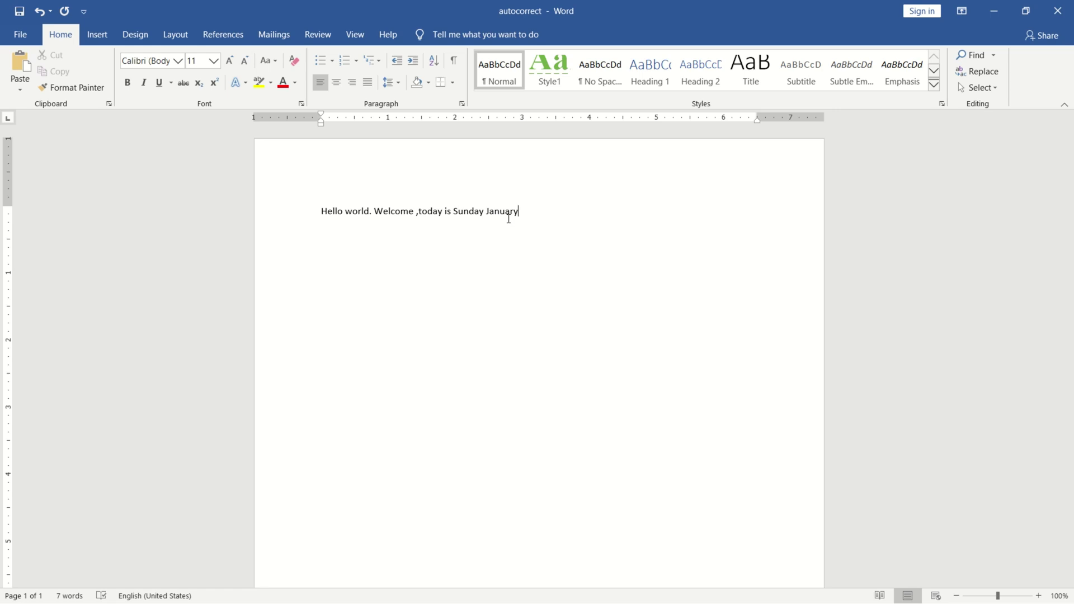
# Step: Below the first line, enter the misspelled words "adn accidant" as a new paragraph to try AutoCorrect
pyautogui.press('Return')
pyautogui.press('Return')
pyautogui.write('adn')
pyautogui.write('  acc')
pyautogui.write('ida')
pyautogui.write('nt')
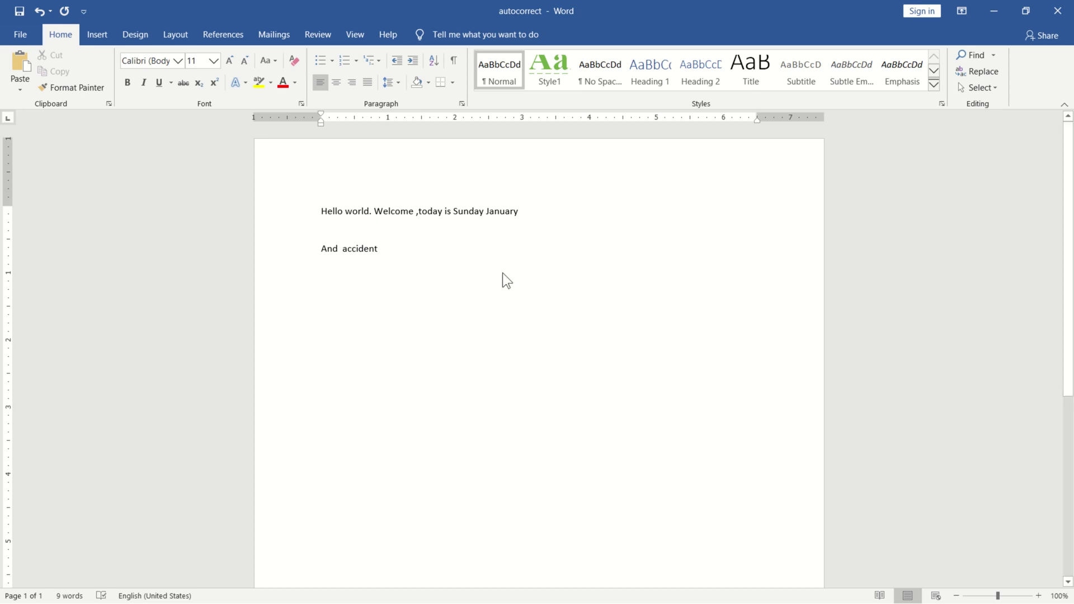
# Step: Open the AutoCorrect settings from the proofing options
pyautogui.click(20, 35)
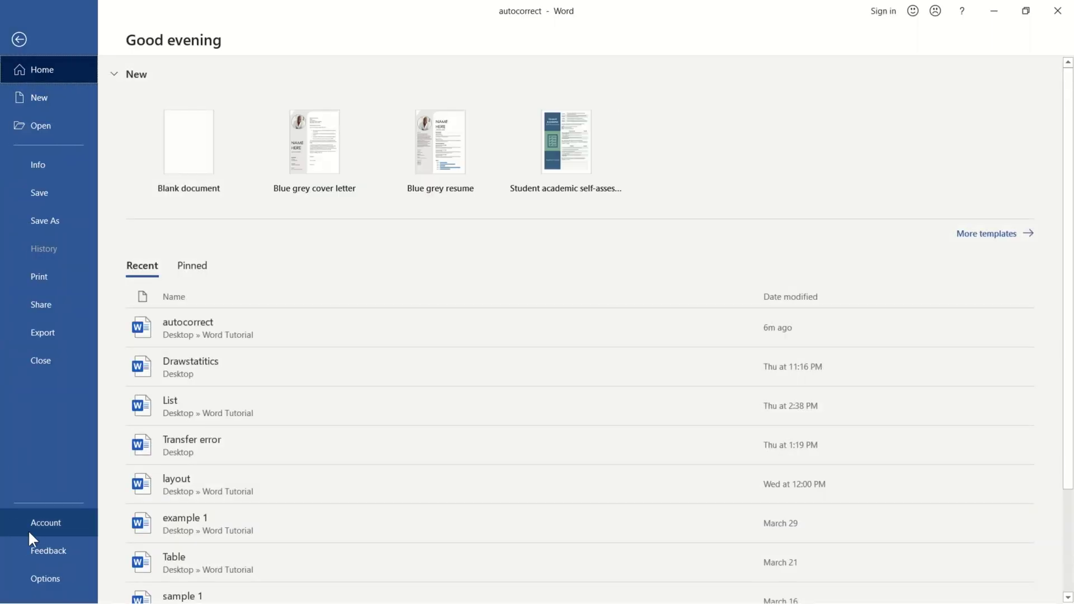
pyautogui.click(45, 579)
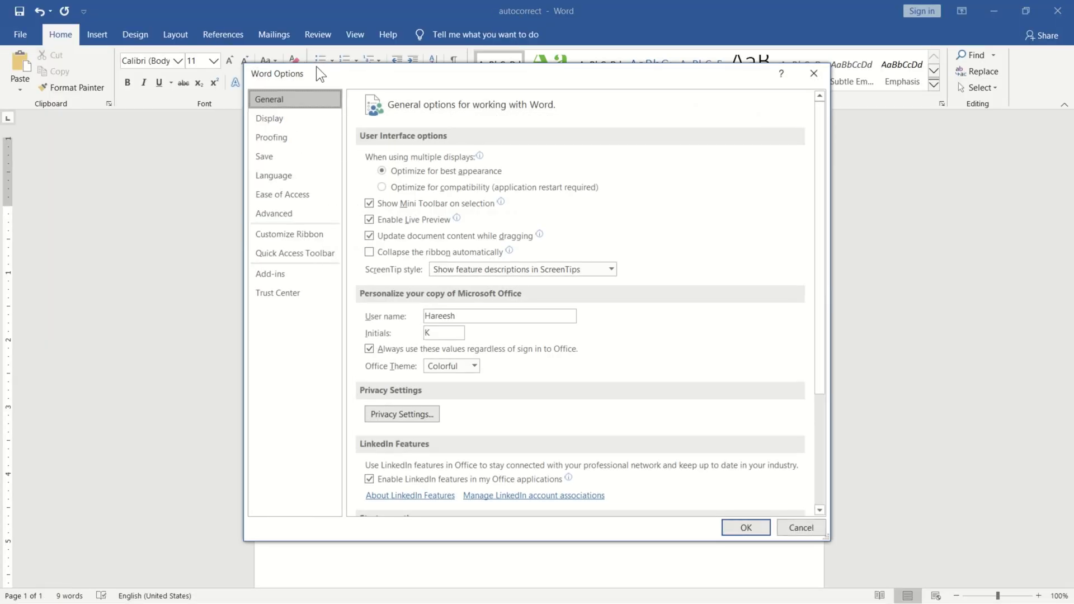
pyautogui.click(280, 146)
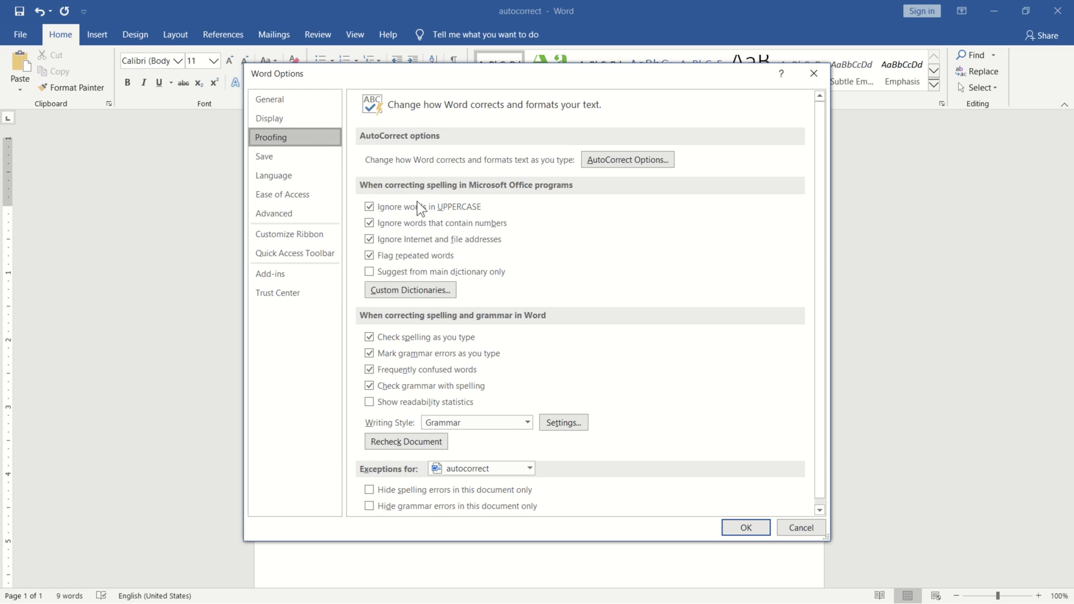
pyautogui.press('Tab')
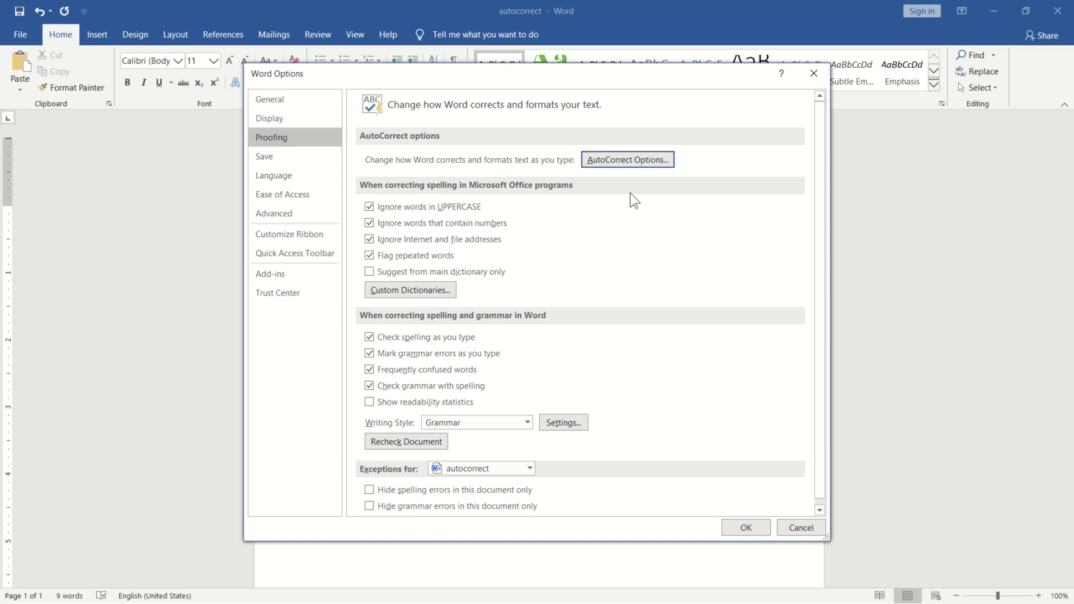
pyautogui.click(633, 162)
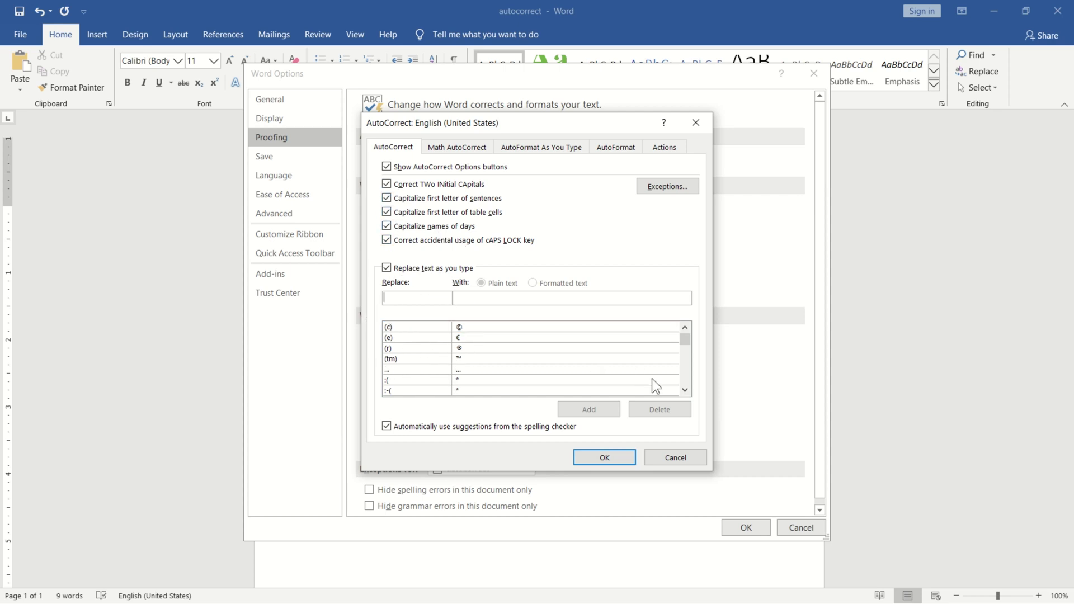
# Step: Examine the built-in AutoCorrect replacement pairs, from the symbol shortcuts to the commonly misspelled words
pyautogui.click(686, 391)
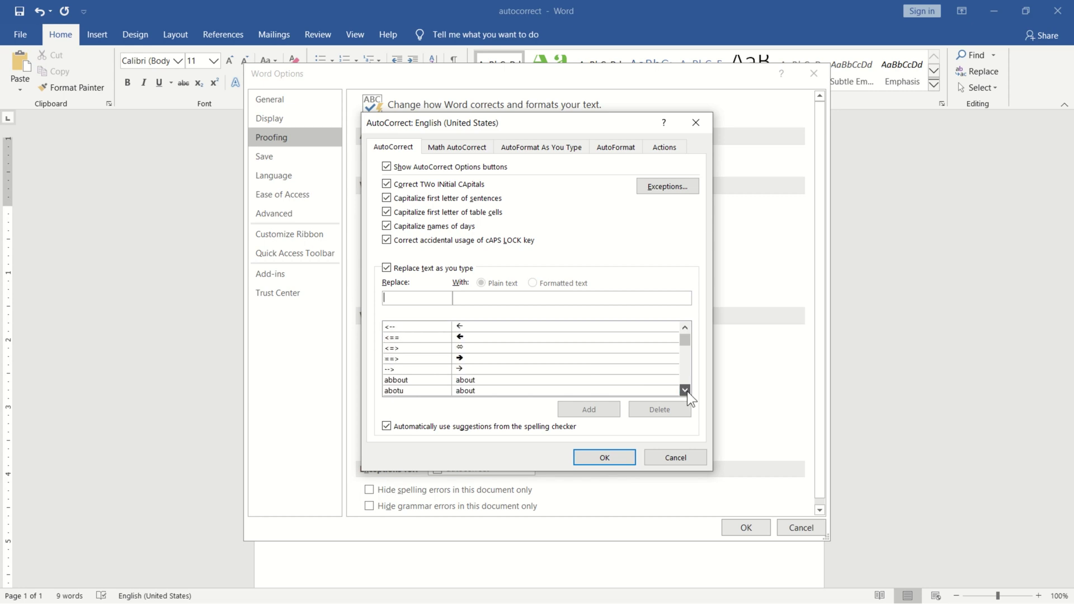
pyautogui.click(685, 390)
pyautogui.click(685, 390)
pyautogui.click(685, 391)
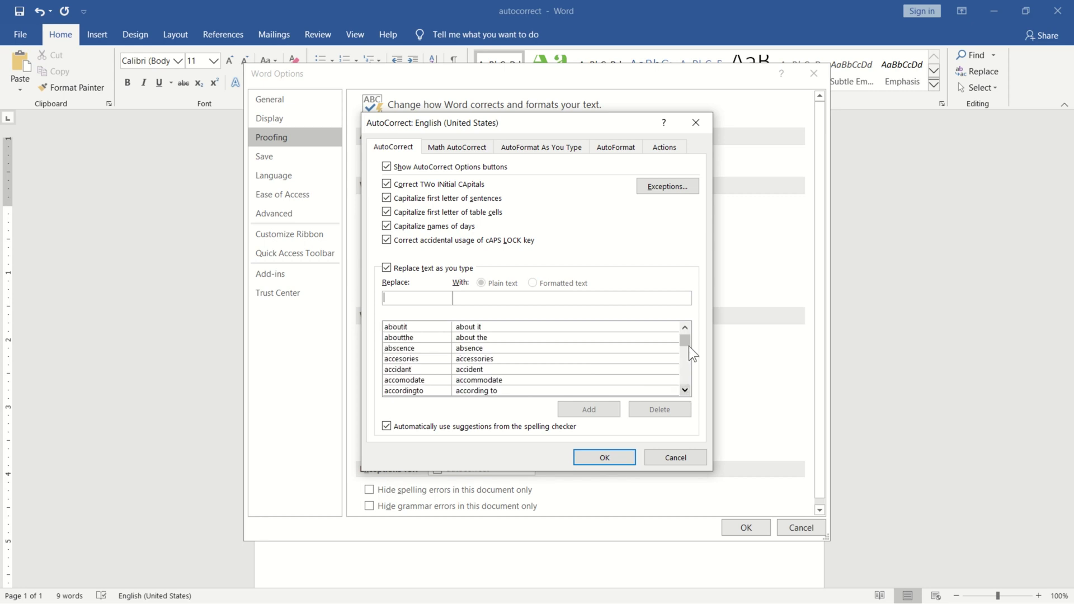
pyautogui.moveTo(687, 341)
pyautogui.mouseDown()
pyautogui.moveTo(687, 327)
pyautogui.moveTo(685, 348)
pyautogui.mouseUp()
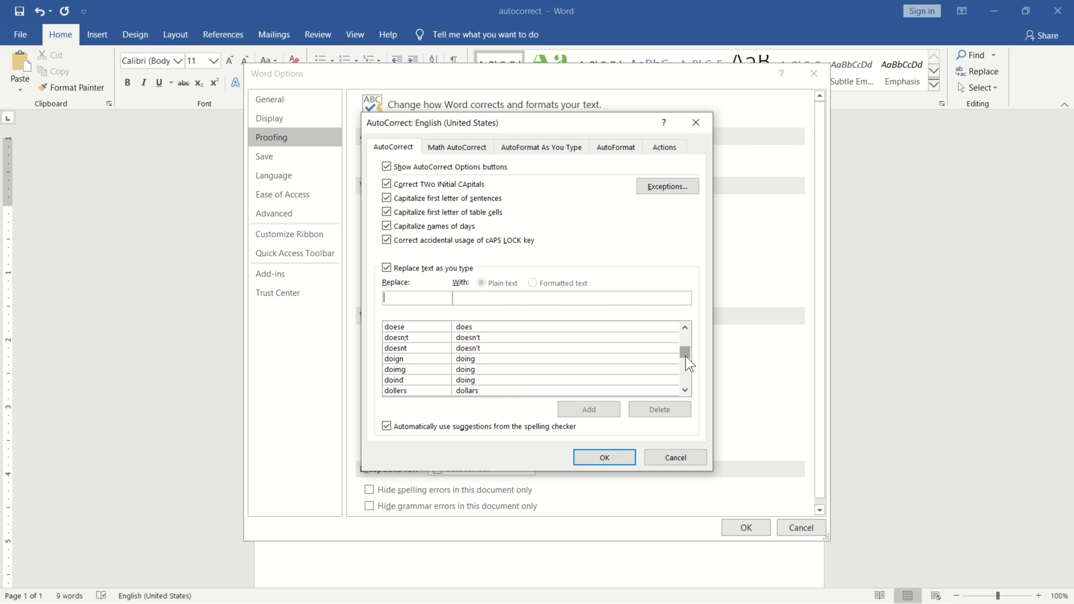
pyautogui.moveTo(686, 357); pyautogui.dragTo(687, 381)
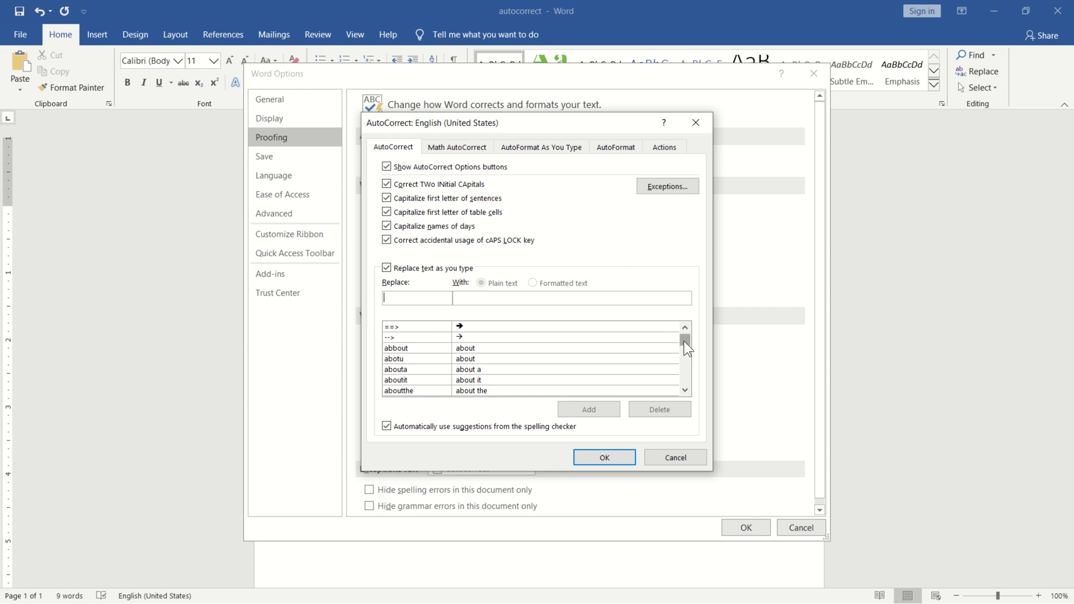
pyautogui.moveTo(684, 340); pyautogui.dragTo(683, 333)
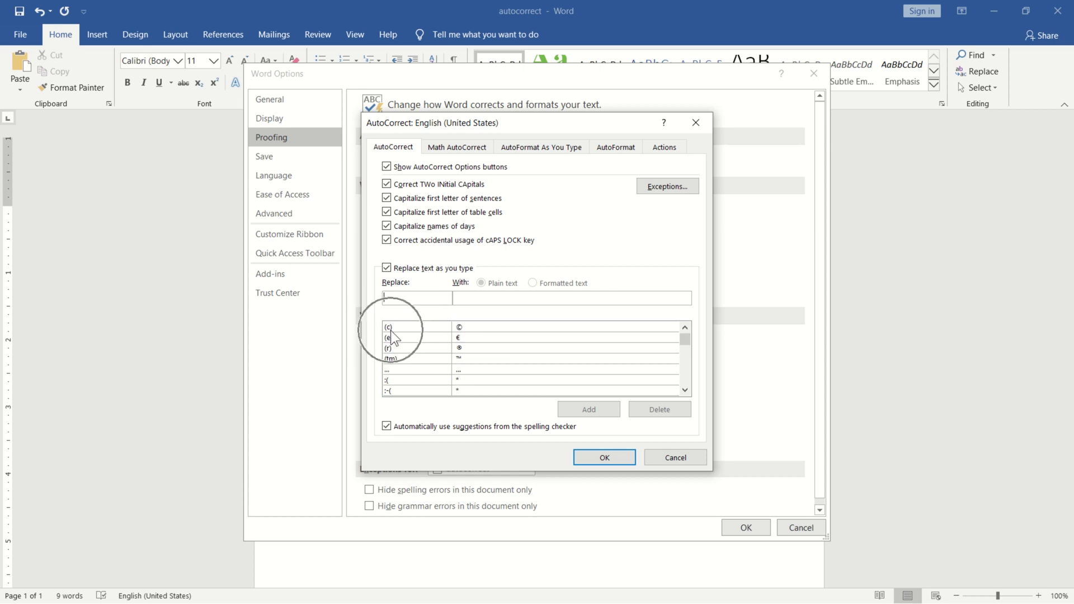
pyautogui.click(684, 390)
pyautogui.click(685, 390)
pyautogui.click(684, 390)
pyautogui.click(684, 390)
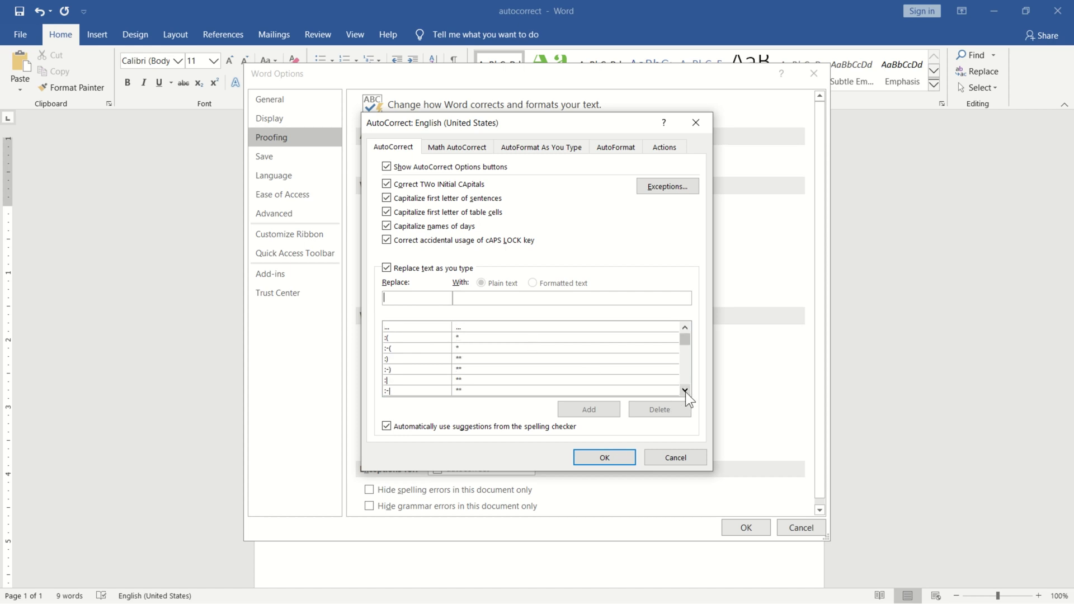
pyautogui.click(685, 328)
pyautogui.click(685, 327)
pyautogui.click(685, 328)
pyautogui.click(685, 328)
pyautogui.click(685, 328)
pyautogui.click(684, 390)
pyautogui.click(684, 390)
# Step: Add an AutoCorrect entry that replaces "aki" with "akuuz info world" and apply the options
pyautogui.write('aki')
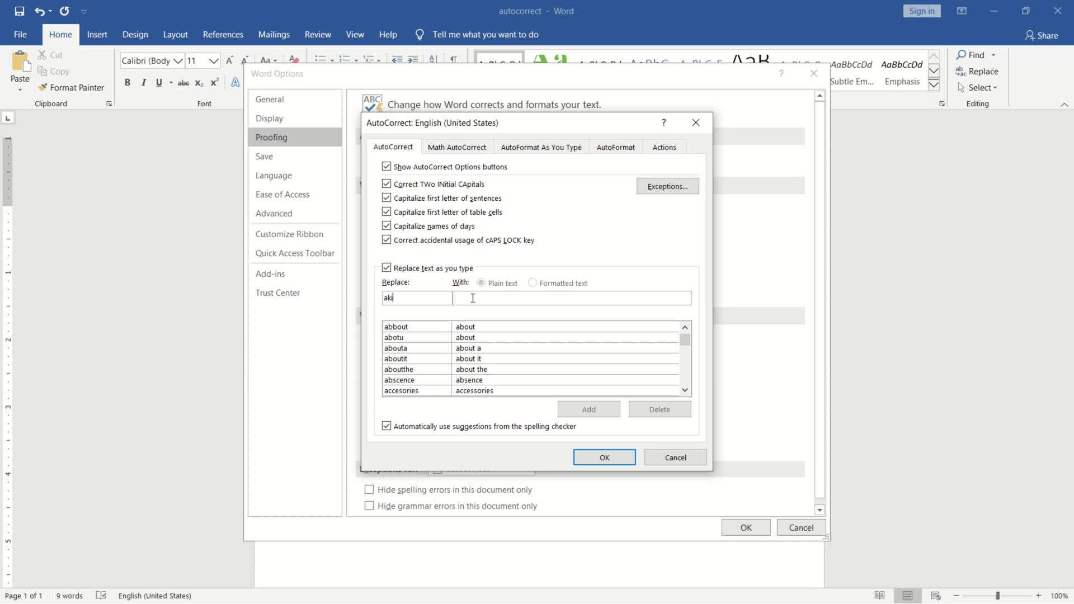
pyautogui.click(472, 297)
pyautogui.write('ak')
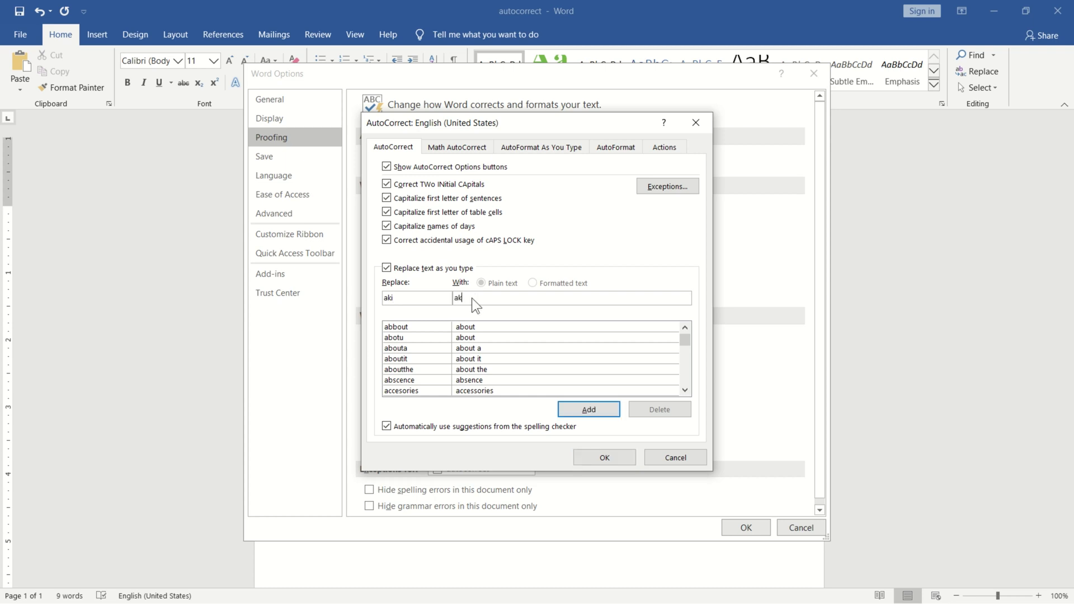
pyautogui.write('uuz info world')
pyautogui.click(389, 298)
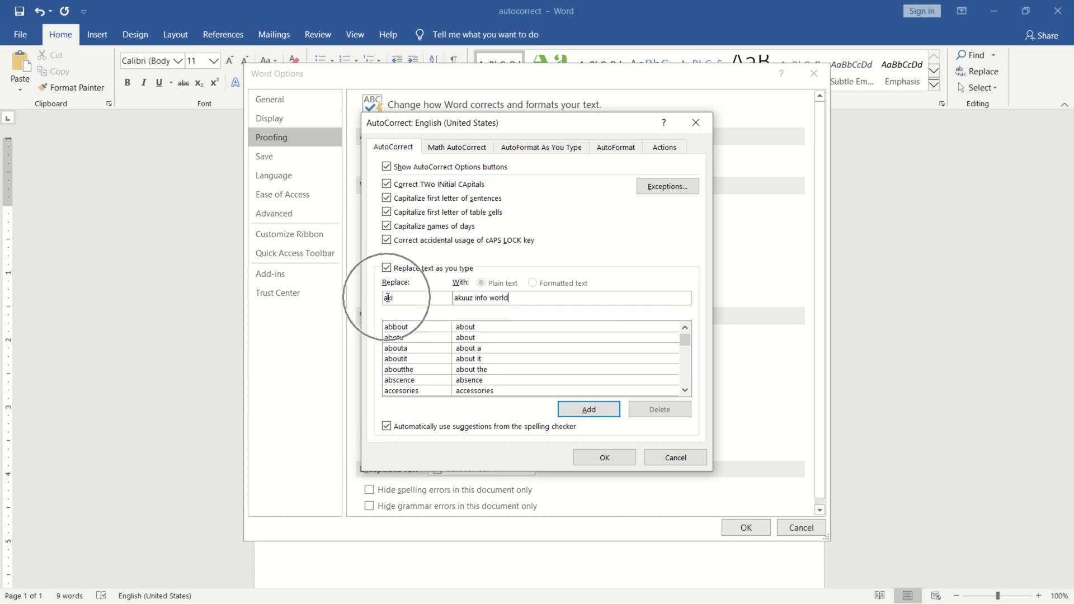
pyautogui.click(508, 298)
pyautogui.click(477, 298)
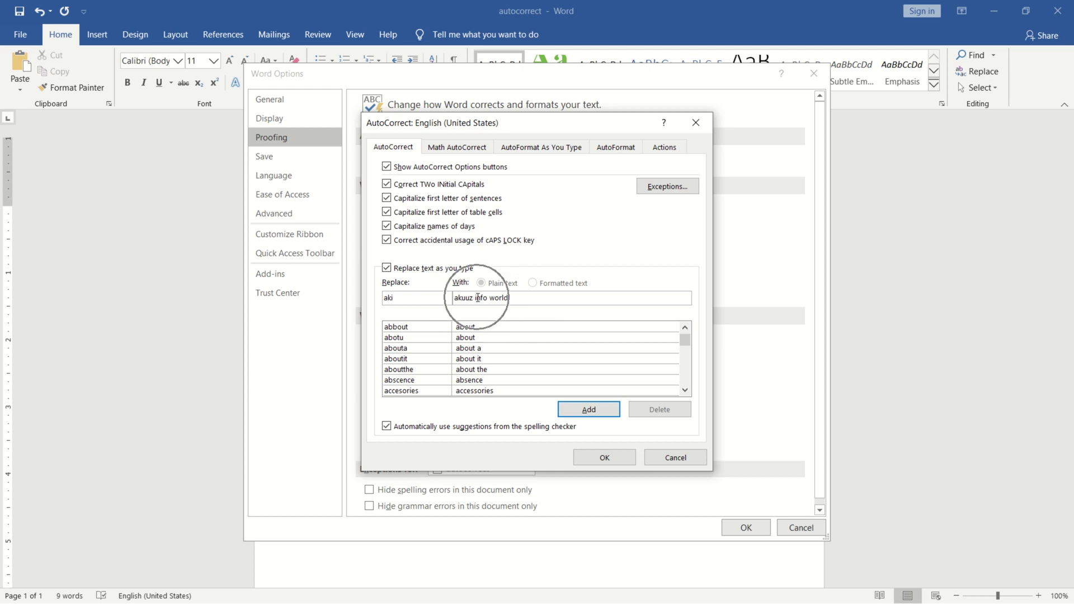
pyautogui.click(588, 407)
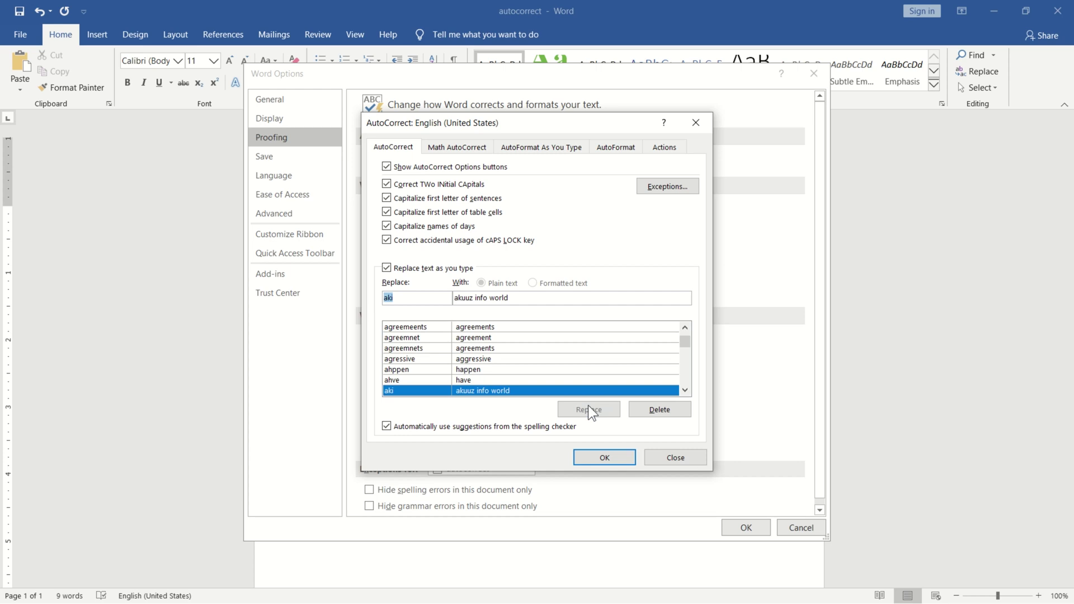
pyautogui.click(618, 457)
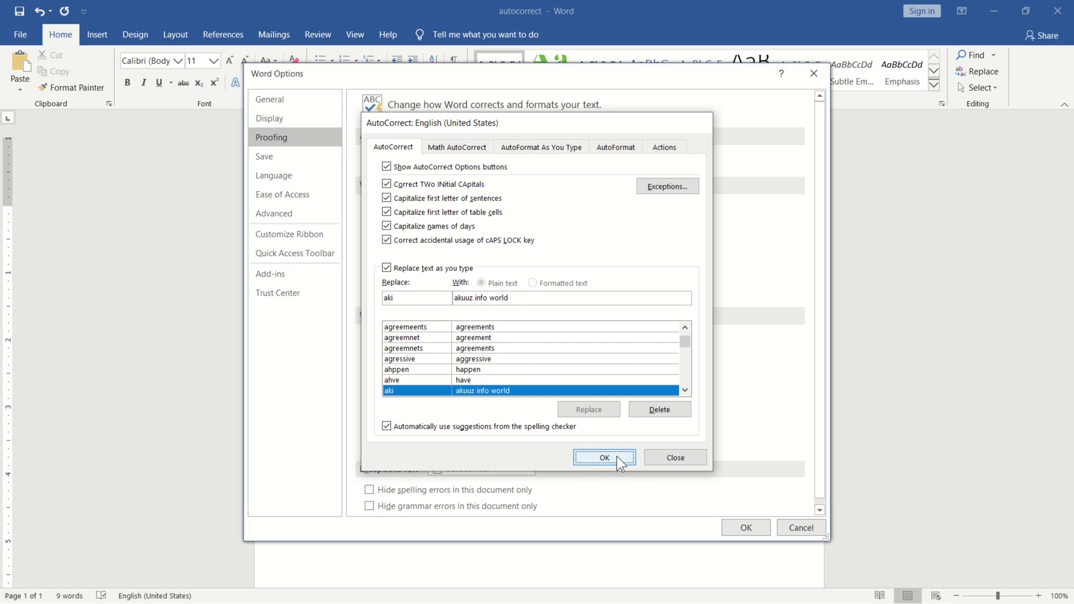
pyautogui.click(756, 528)
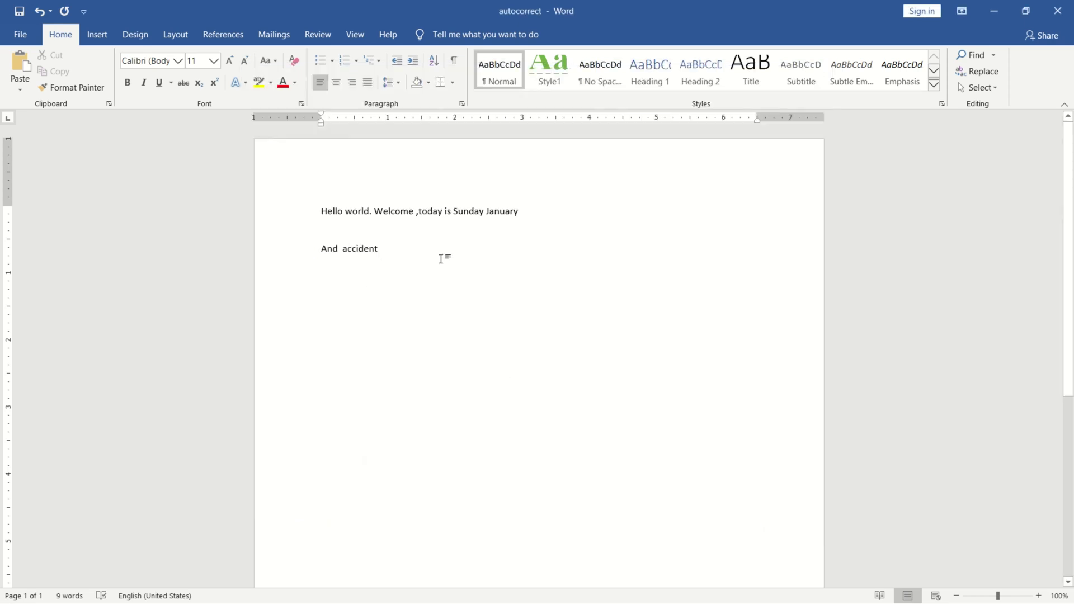
# Step: Try the new entry by writing "aki" in a new paragraph below "And accident", and save the document
pyautogui.press('Return')
pyautogui.write('aki')
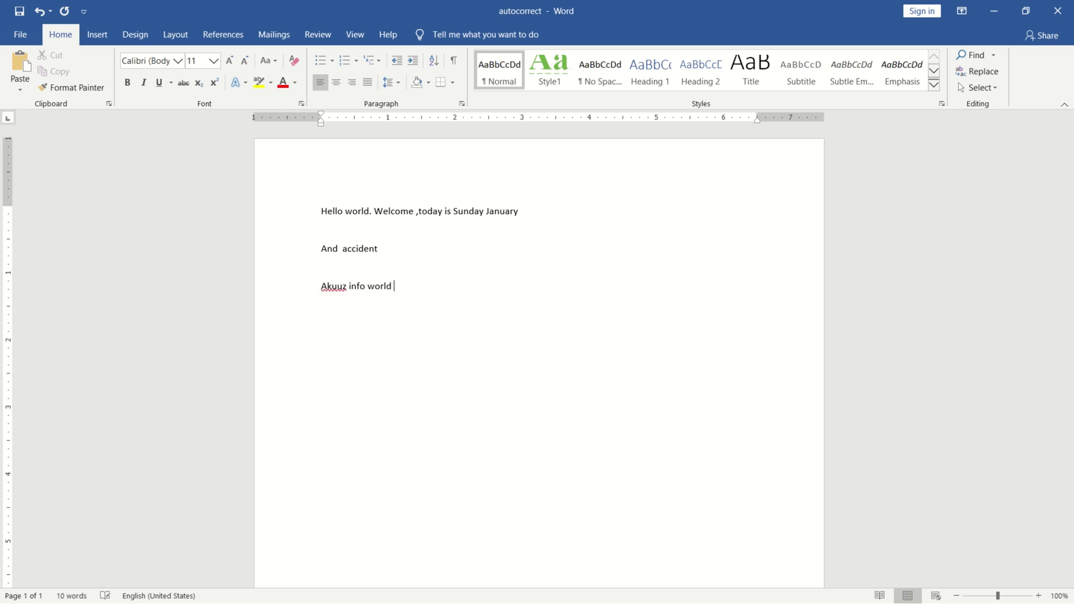
pyautogui.hotkey('ctrl', 's')
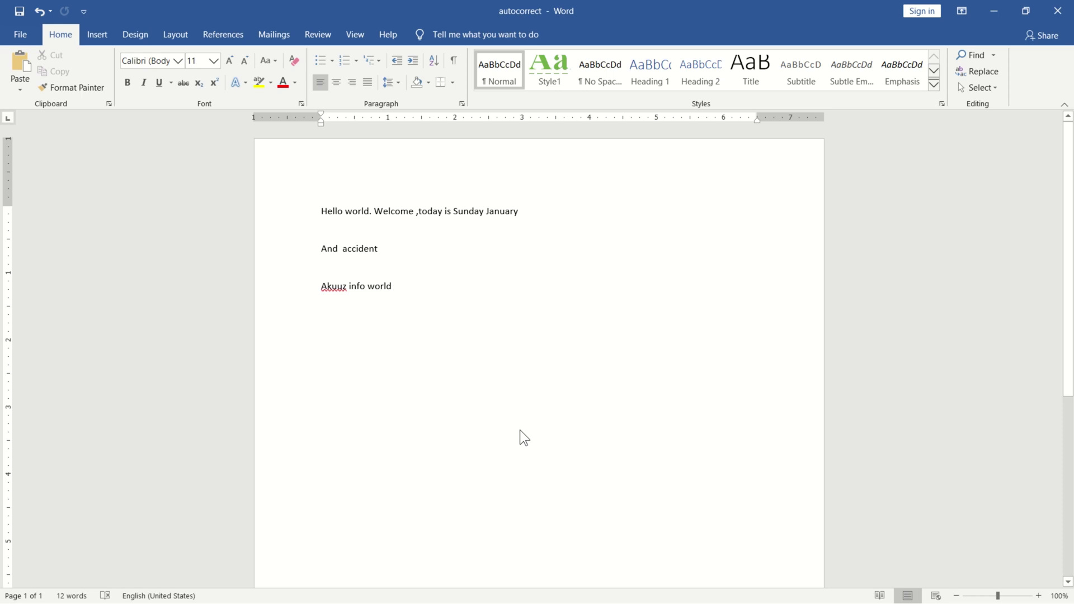
# Step: After "Akuuz info world", remove the trial parentheses and insert the trademark and copyright symbols with (tm) and (c)
pyautogui.write('()')
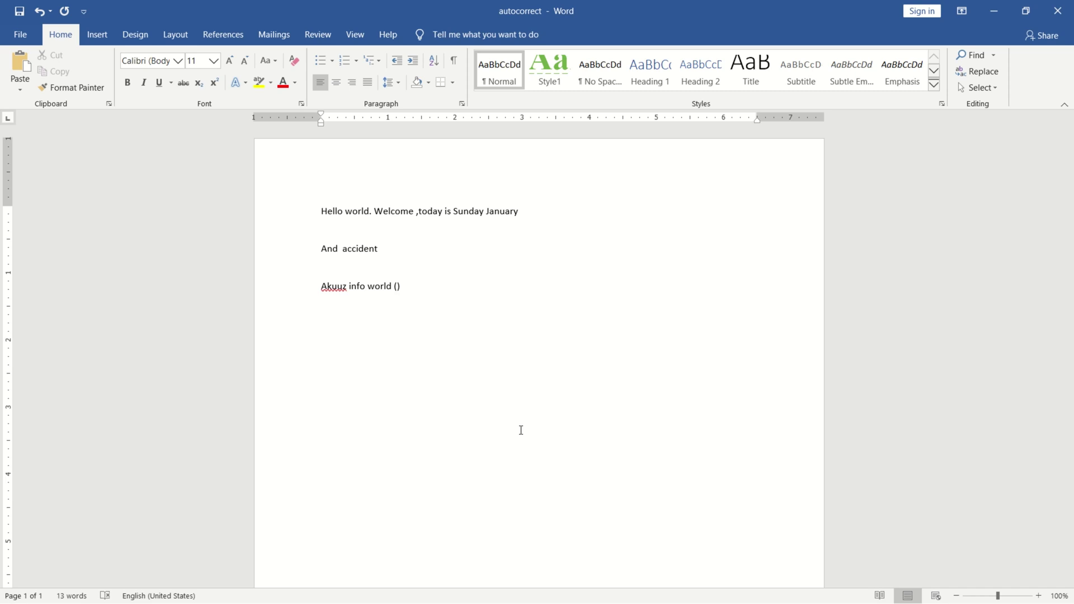
pyautogui.press('BackSpace')
pyautogui.press('BackSpace')
pyautogui.write('(tm) (c)')
pyautogui.press('BackSpace')
pyautogui.press('BackSpace')
pyautogui.press('BackSpace')
# Step: Delete the "aki" entry from the AutoCorrect replacement list and close the AutoCorrect settings
pyautogui.click(22, 37)
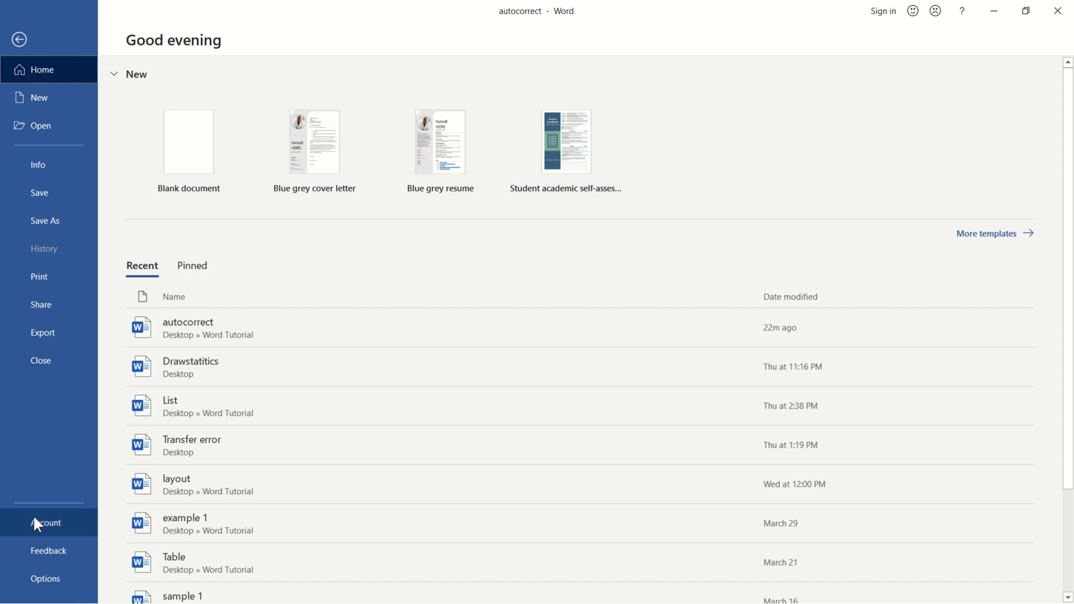
pyautogui.click(48, 579)
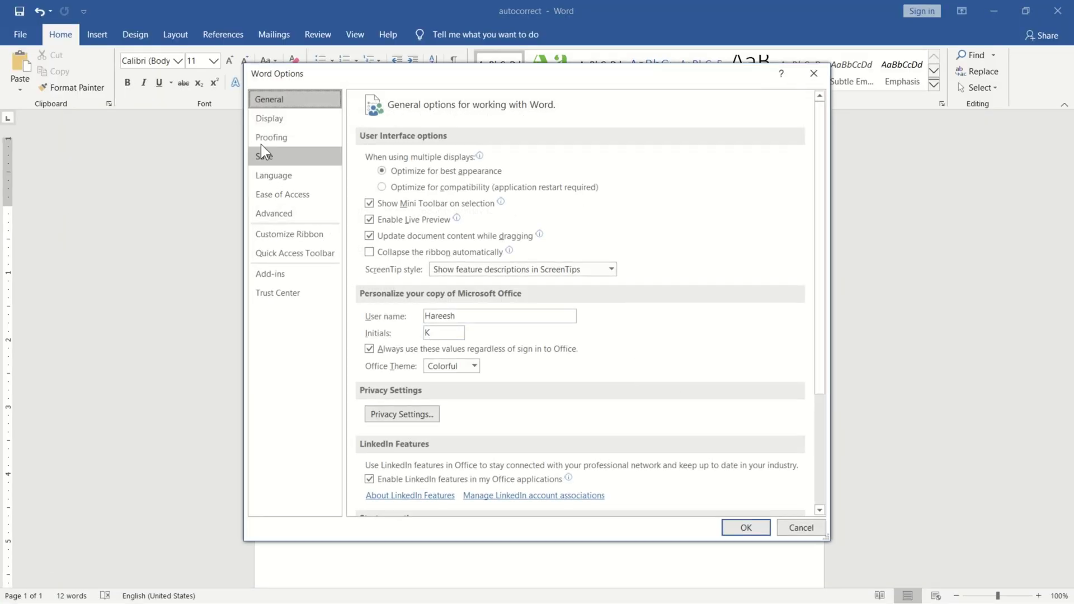
pyautogui.click(281, 138)
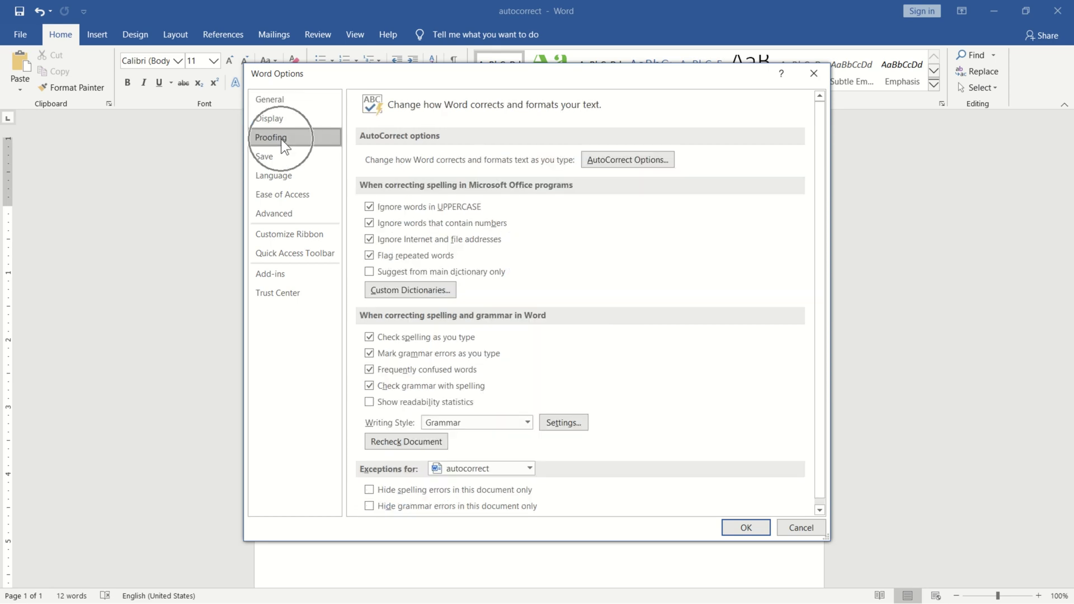
pyautogui.click(642, 154)
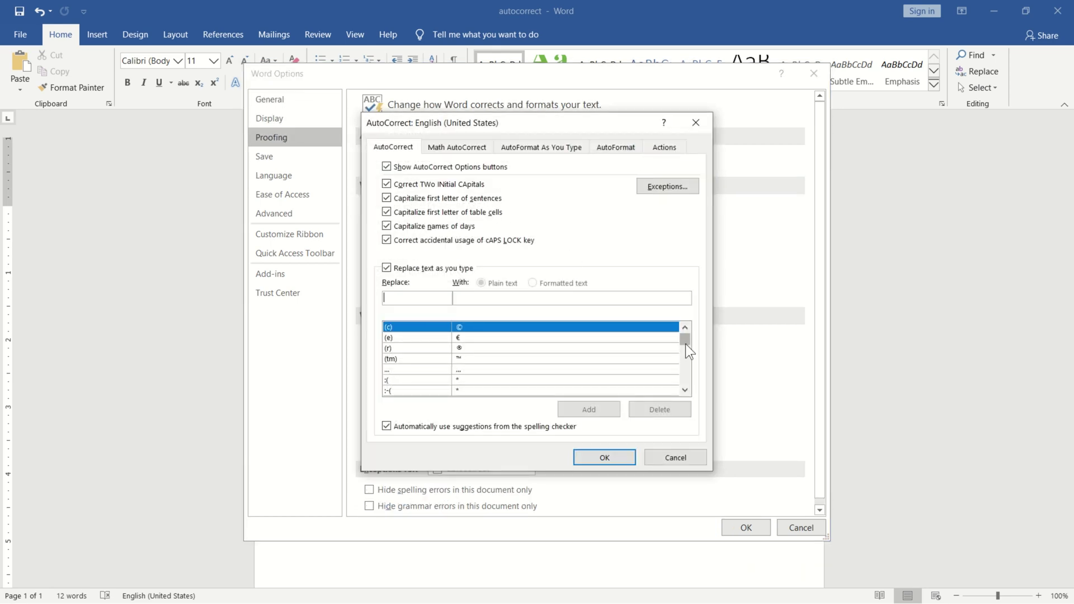
pyautogui.moveTo(685, 341); pyautogui.dragTo(684, 395)
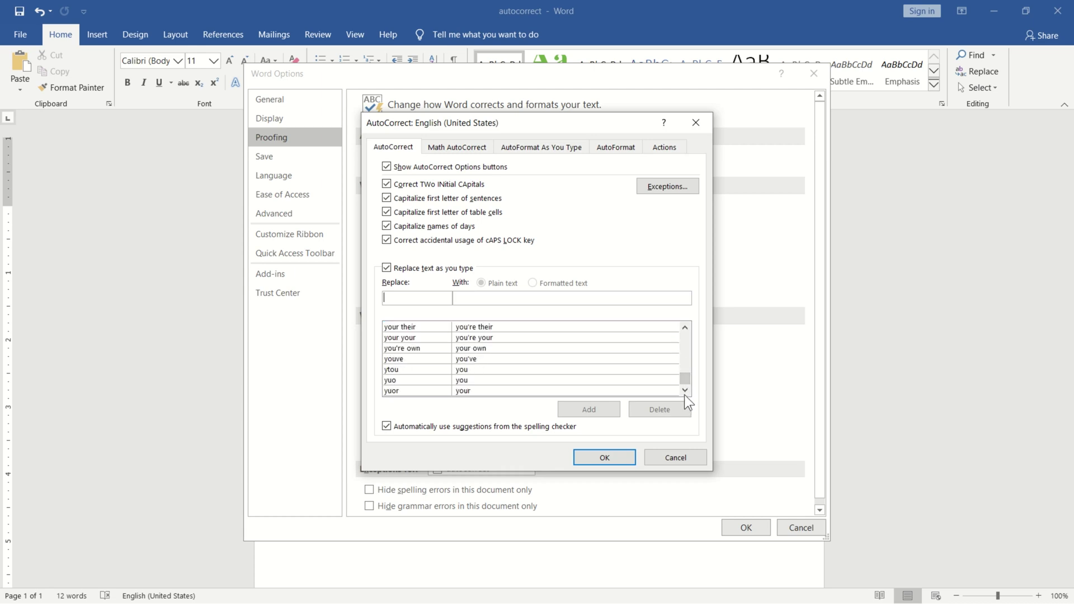
pyautogui.write('aki')
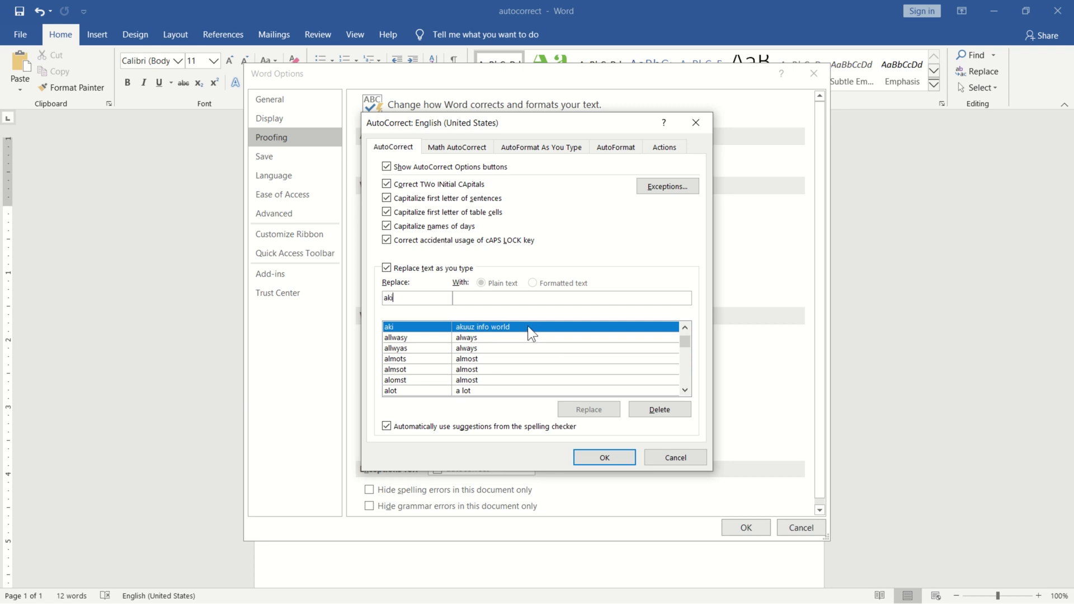
pyautogui.click(666, 411)
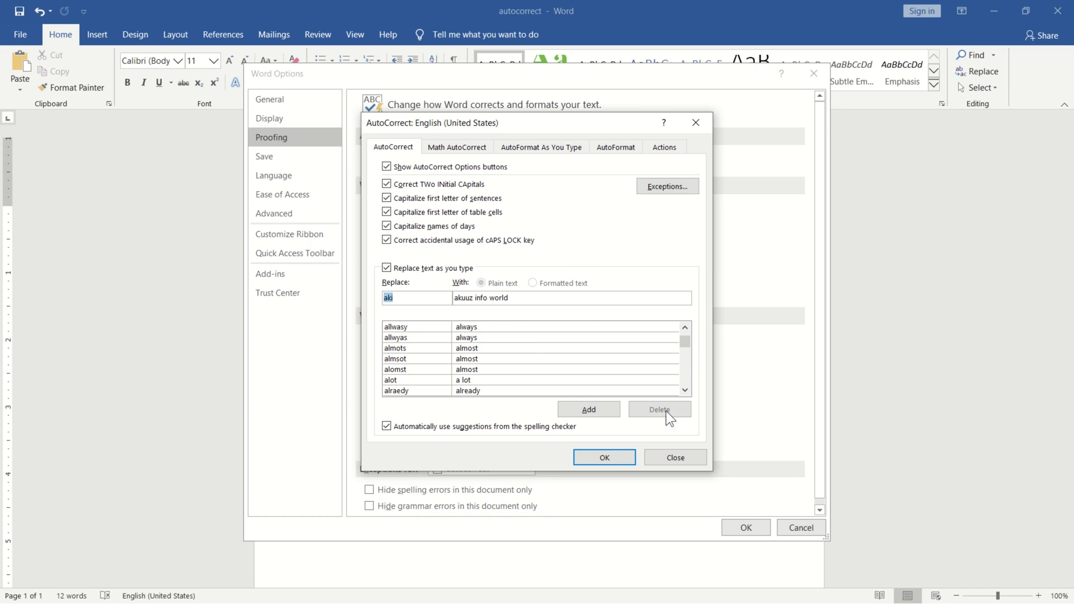
pyautogui.click(668, 456)
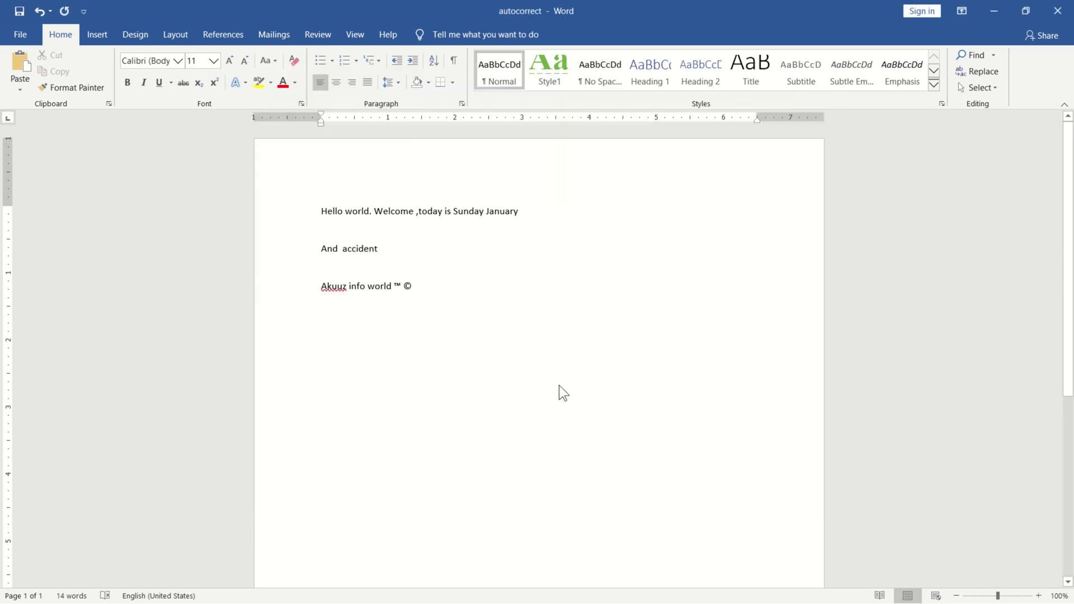